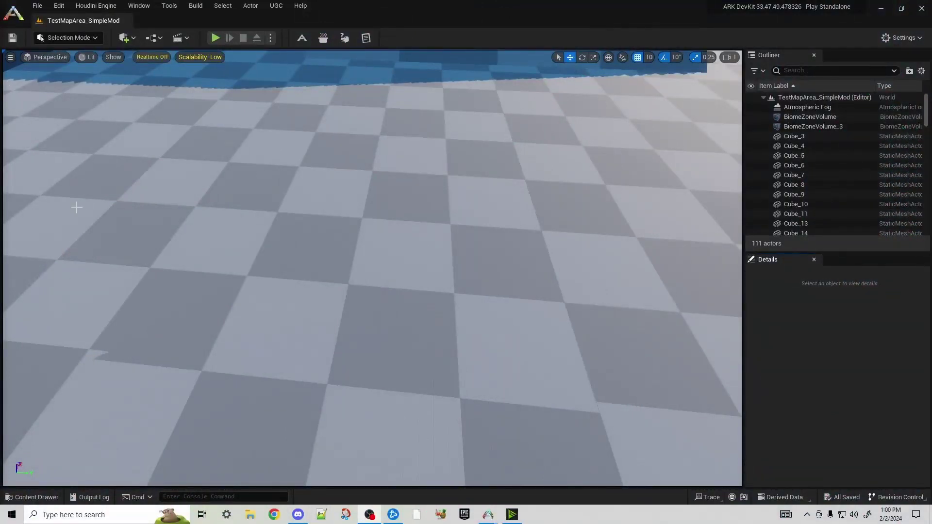
Toggle the Content Drawer, then drag the Outliner/Details splitter down so more actors show
click(37, 497)
click(37, 497)
click(37, 497)
click(36, 497)
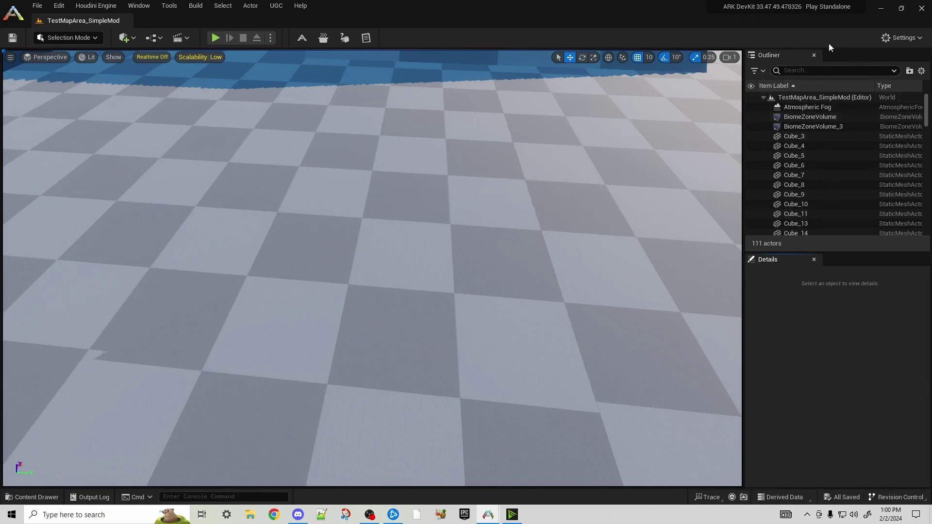
drag(839, 252, 814, 290)
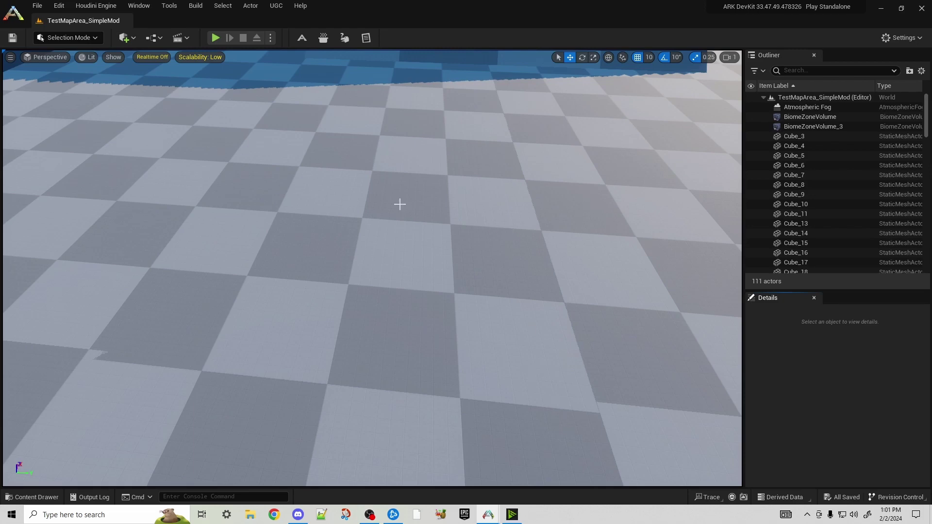
Browse the Content Drawer, then select SM_Template_Map_Floor_11 and fly back to see the blue ramp
click(34, 499)
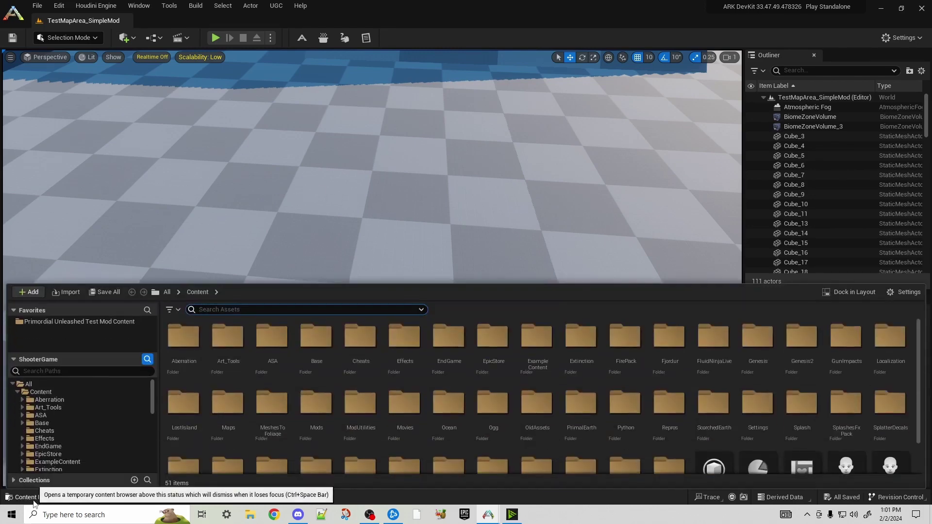
scroll(297, 383, down, 1)
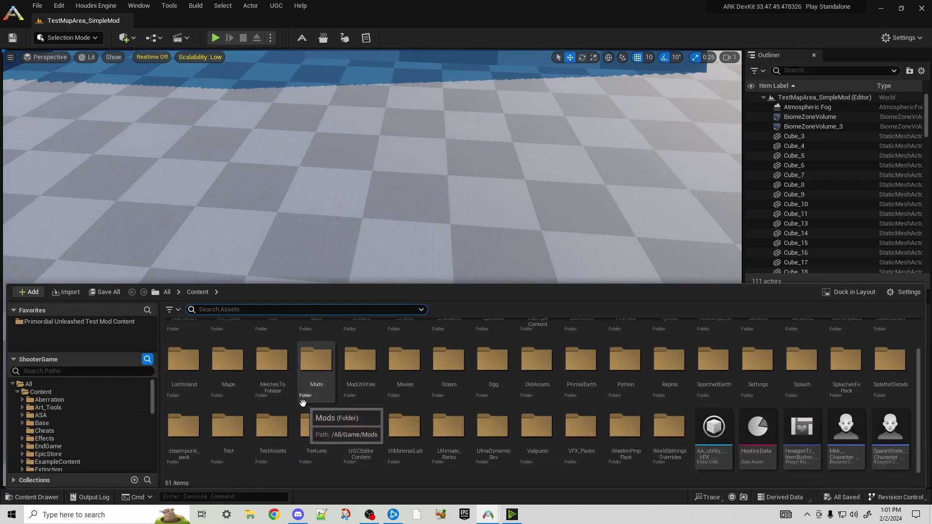
scroll(297, 386, up, 1)
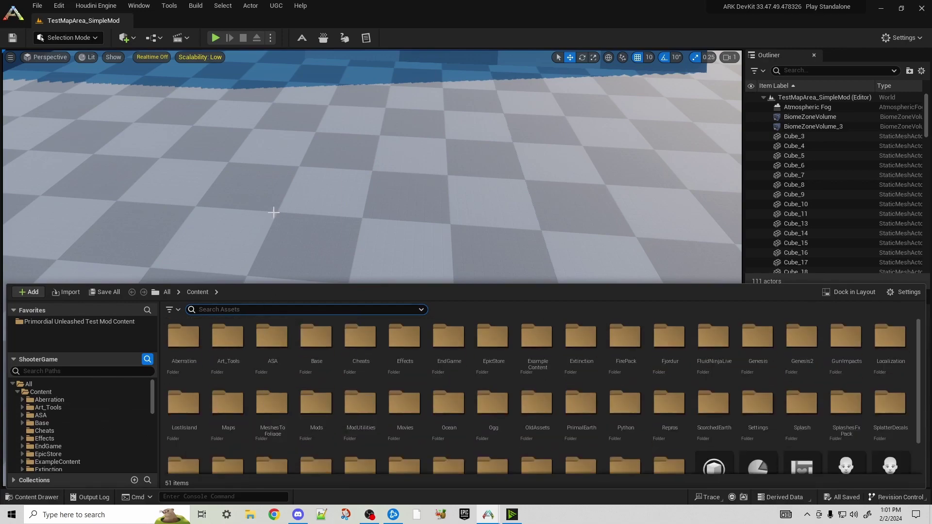
click(273, 212)
right_drag(314, 270, 430, 171)
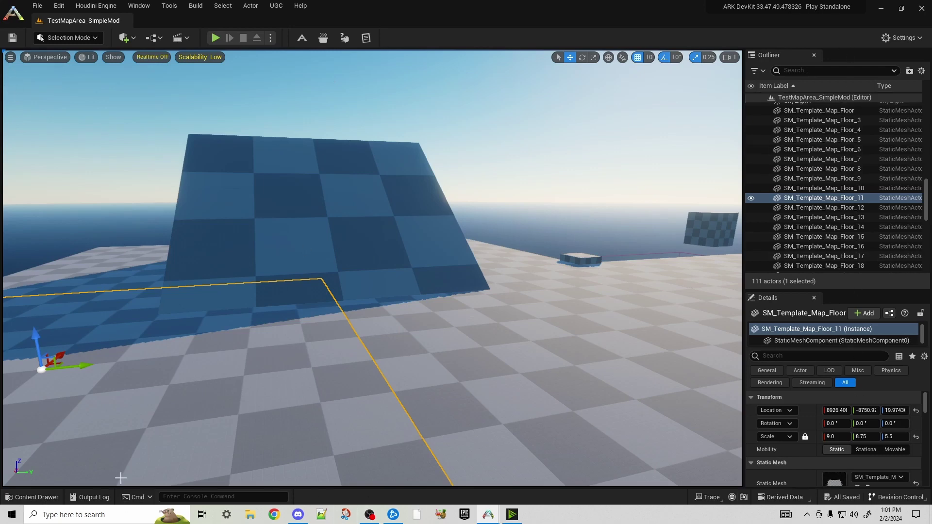
drag(35, 342, 36, 342)
Open Content Browser 1 from the Window menu and float it as a narrower, taller window
click(147, 10)
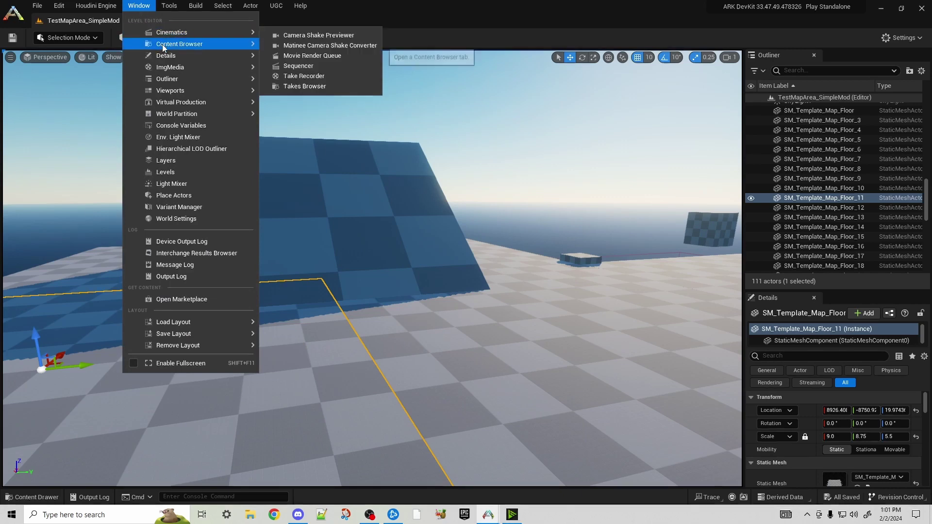
mouse_move(162, 44)
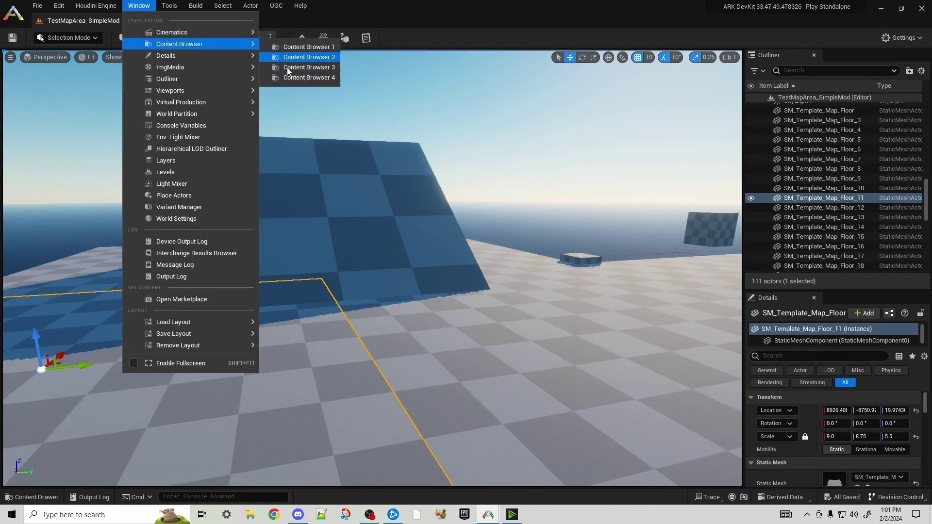
click(286, 49)
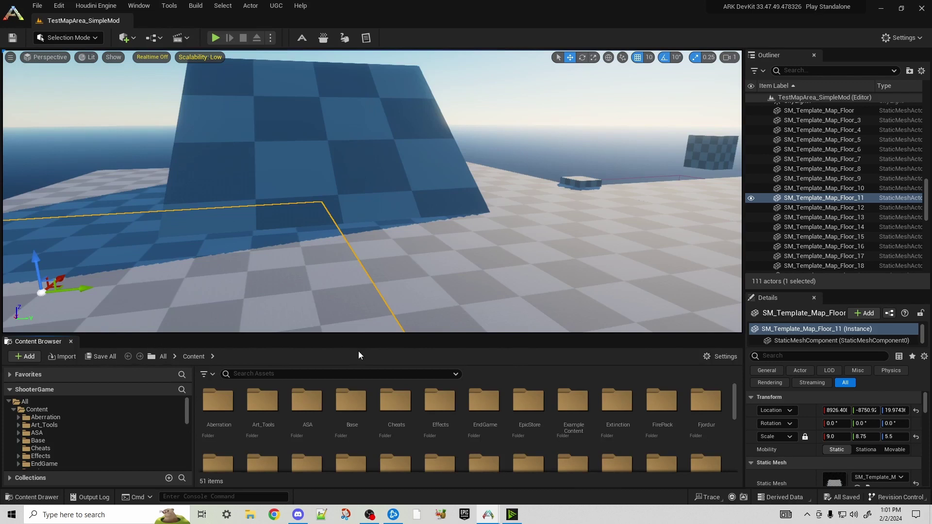
mouse_move(289, 334)
mouse_down()
mouse_move(291, 397)
mouse_move(291, 335)
mouse_up()
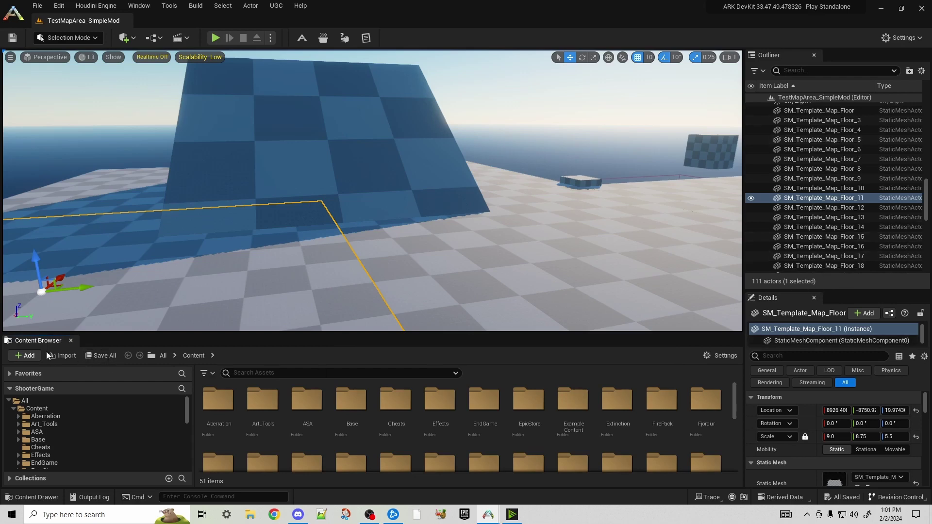
drag(37, 341, 300, 189)
drag(572, 277, 473, 439)
Open Content Browsers 2, 3 and 4, moving browsers 3 and 2 toward the top
click(137, 7)
mouse_move(180, 44)
click(310, 57)
click(139, 6)
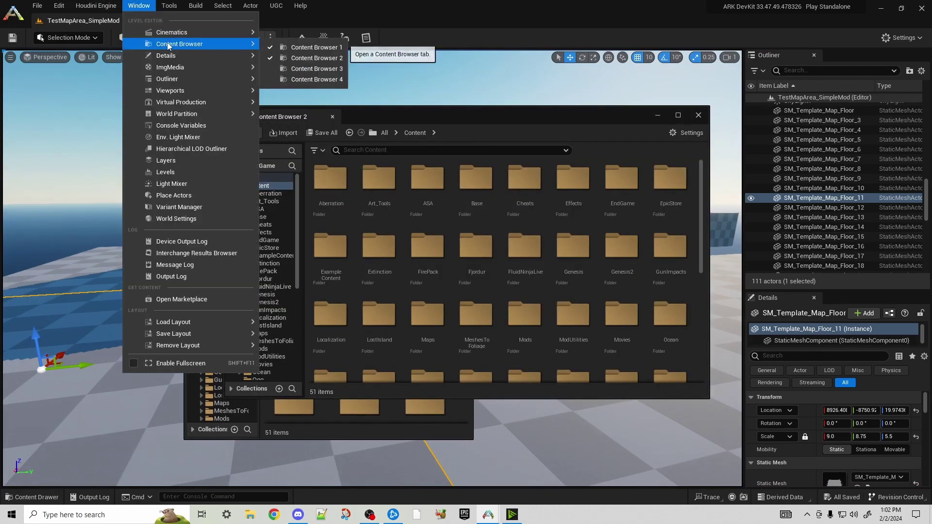
click(306, 66)
click(145, 12)
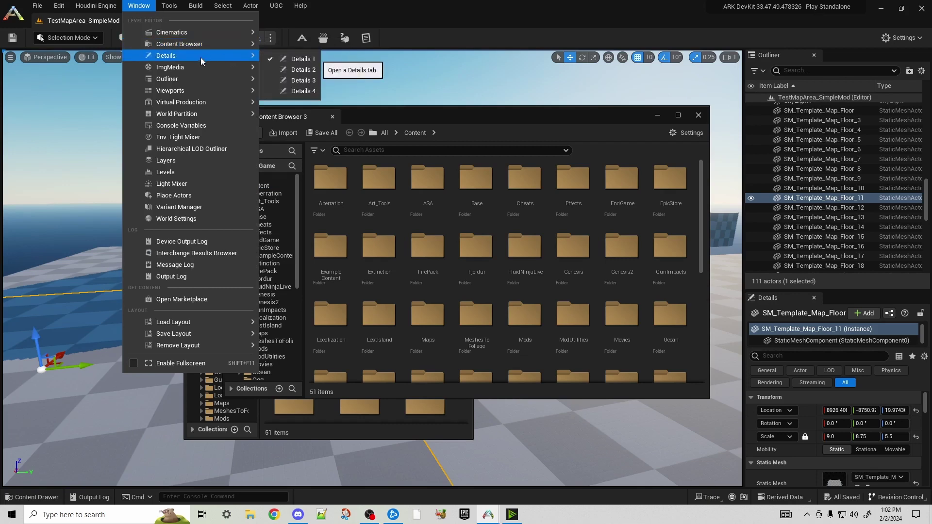
click(298, 81)
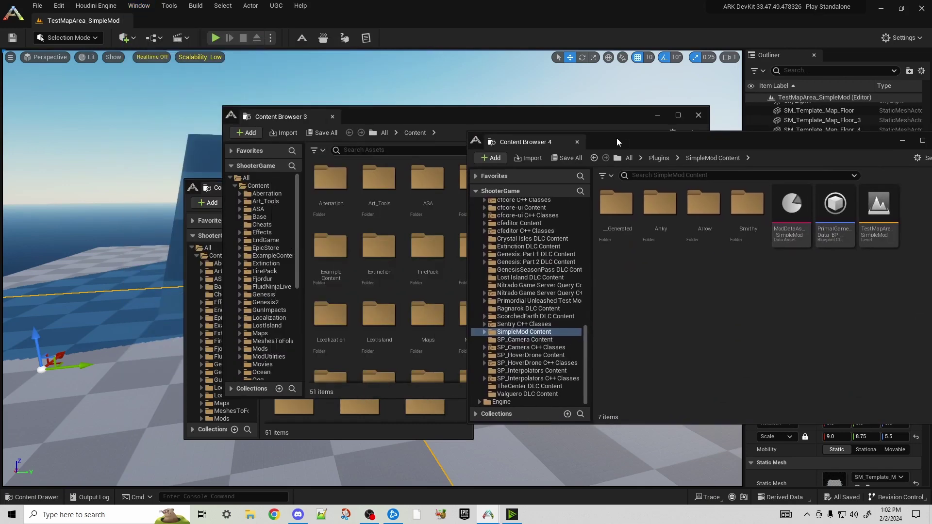
drag(440, 115, 530, 34)
drag(267, 113, 250, 86)
Dock, undock and resize Content Browser 1, then close Content Browsers 1 and 2
click(333, 434)
drag(374, 187, 322, 283)
drag(185, 285, 94, 453)
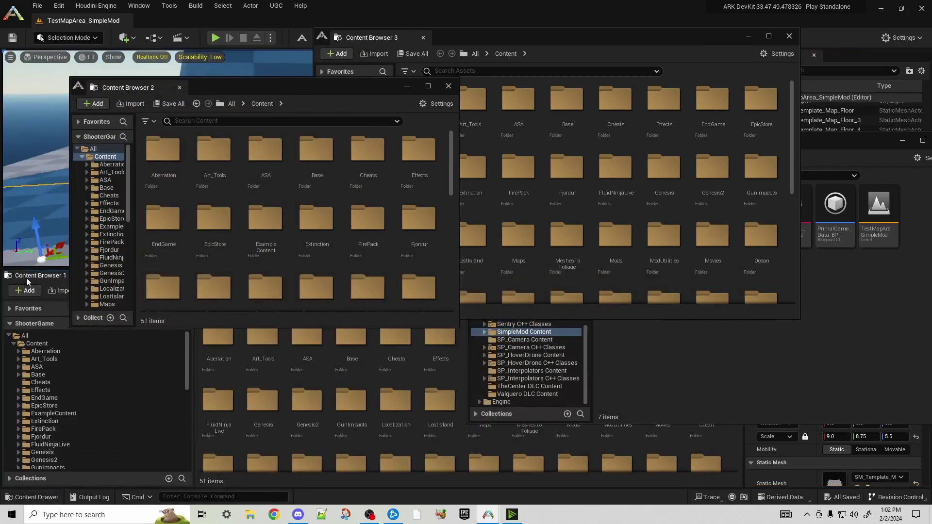
drag(37, 278, 181, 269)
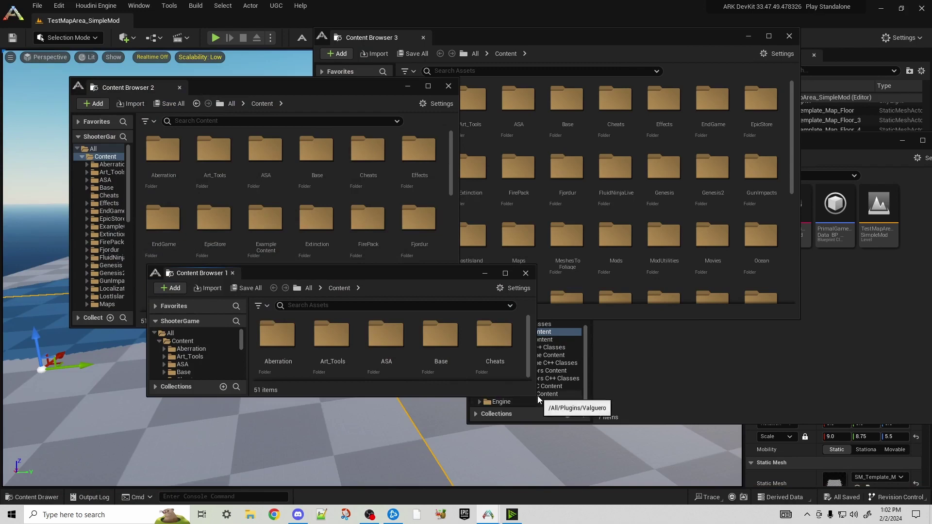
drag(535, 397, 472, 473)
drag(327, 275, 286, 169)
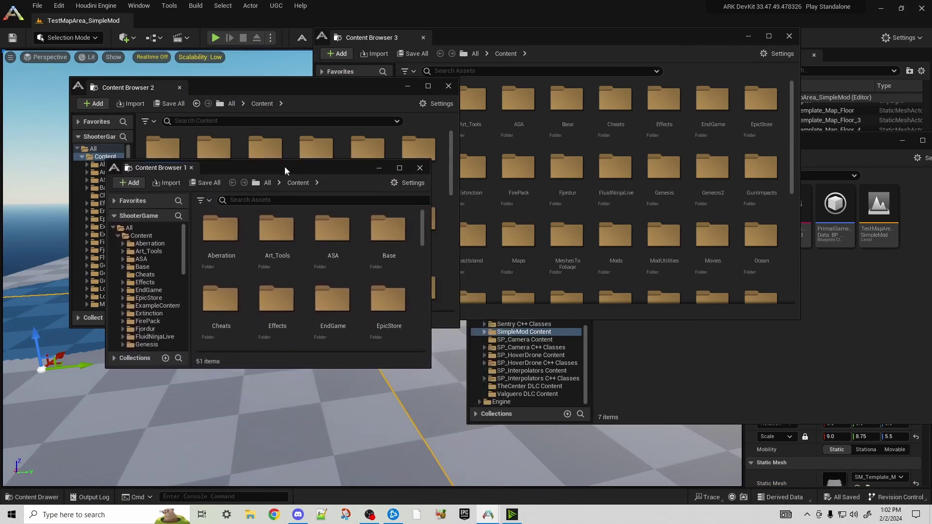
click(190, 167)
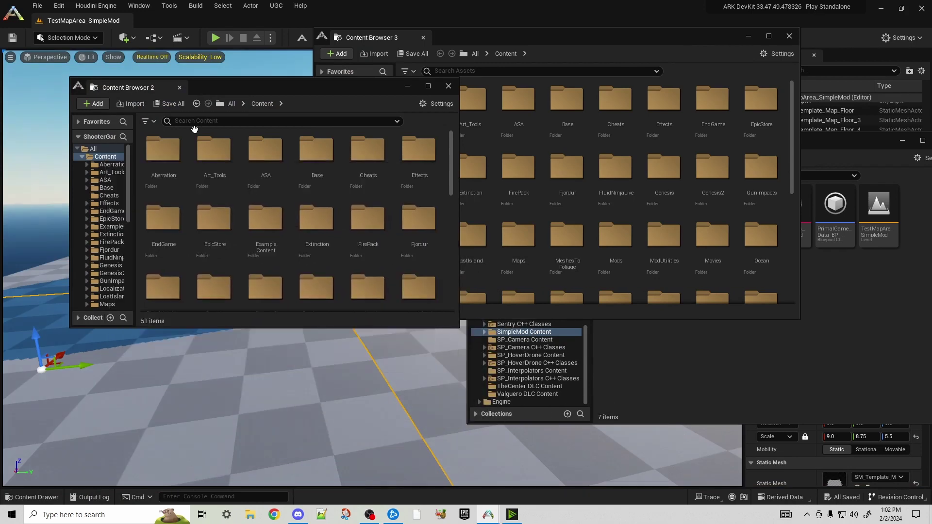
click(180, 87)
Close the remaining floating browsers and reopen Content Browser 1 from the Window menu
click(423, 37)
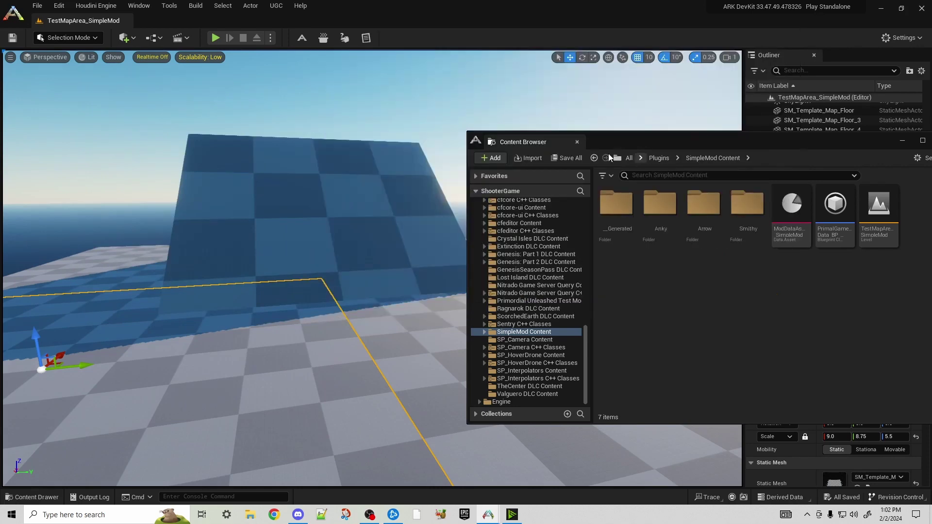
click(575, 141)
click(139, 6)
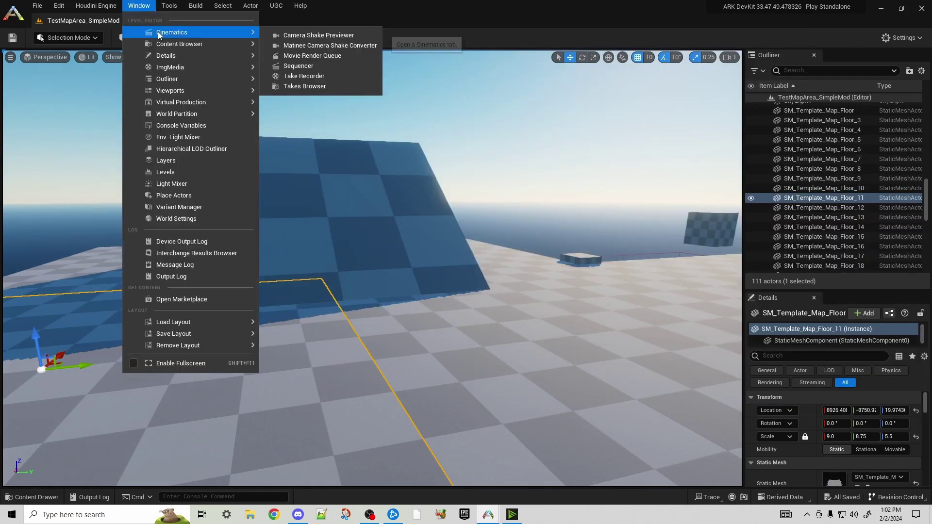
mouse_move(165, 43)
click(342, 45)
Enlarge the floating Content Browser and dock it as a tab beside the Outliner
drag(274, 170, 379, 112)
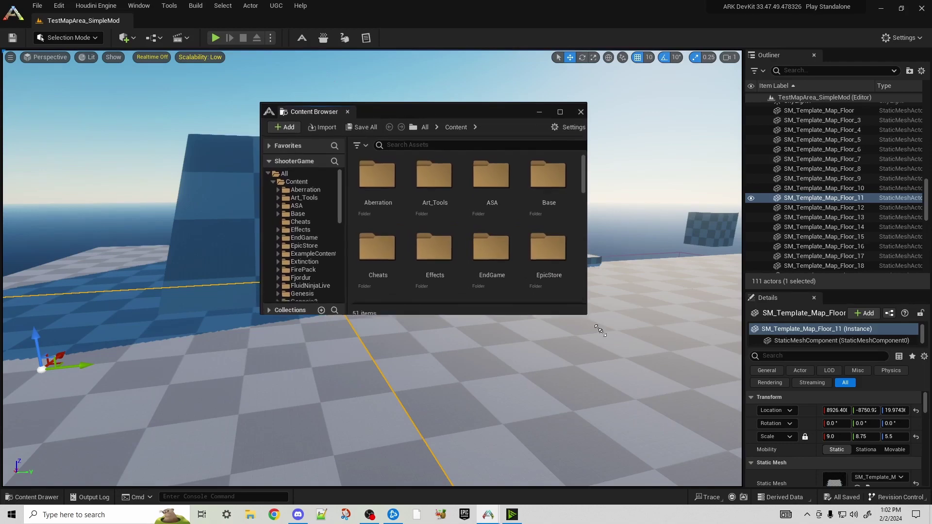
drag(585, 312, 675, 401)
click(285, 100)
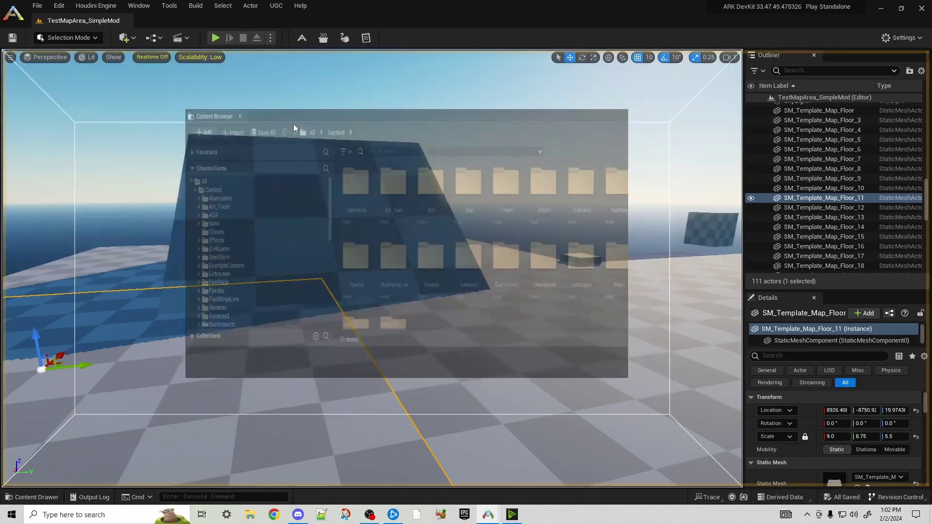
drag(303, 155, 121, 84)
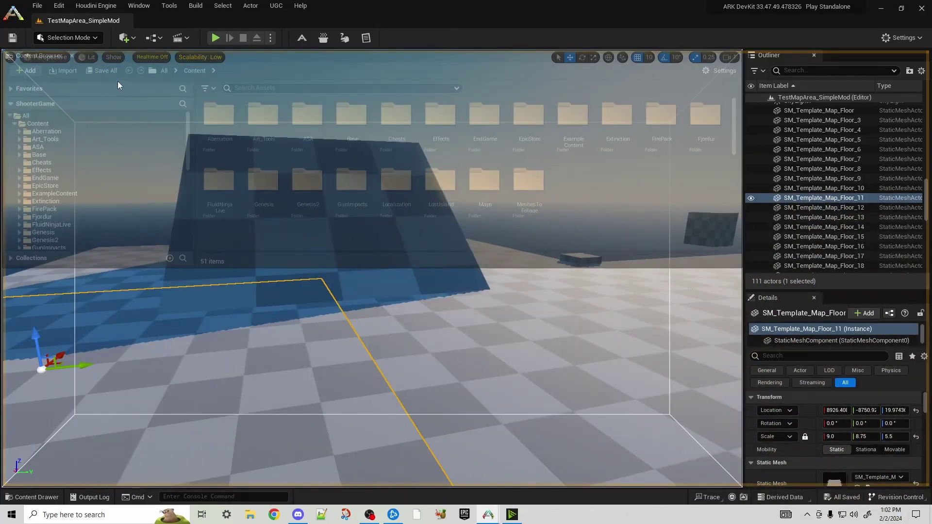
drag(93, 132, 773, 56)
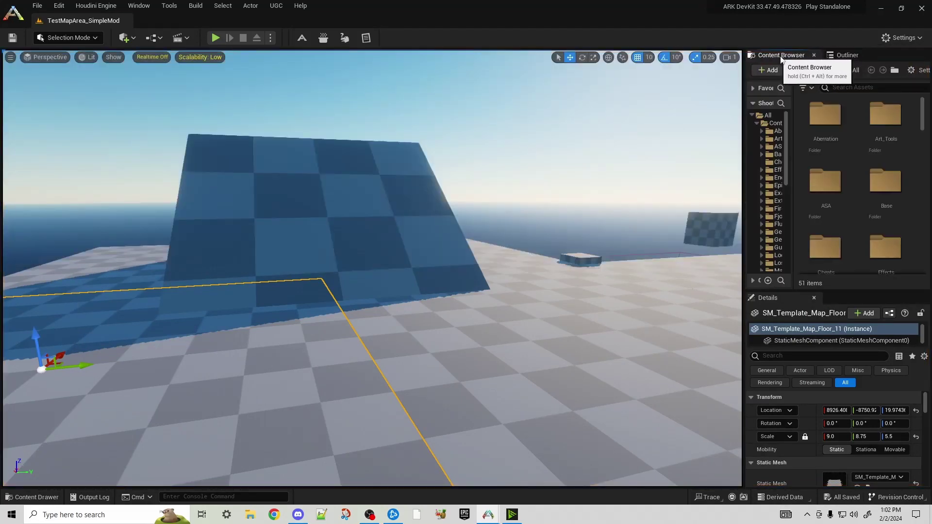
Add Details as a third tab, widen the right panel, then dock Content Browser on the left
drag(776, 297, 896, 59)
drag(743, 107, 644, 107)
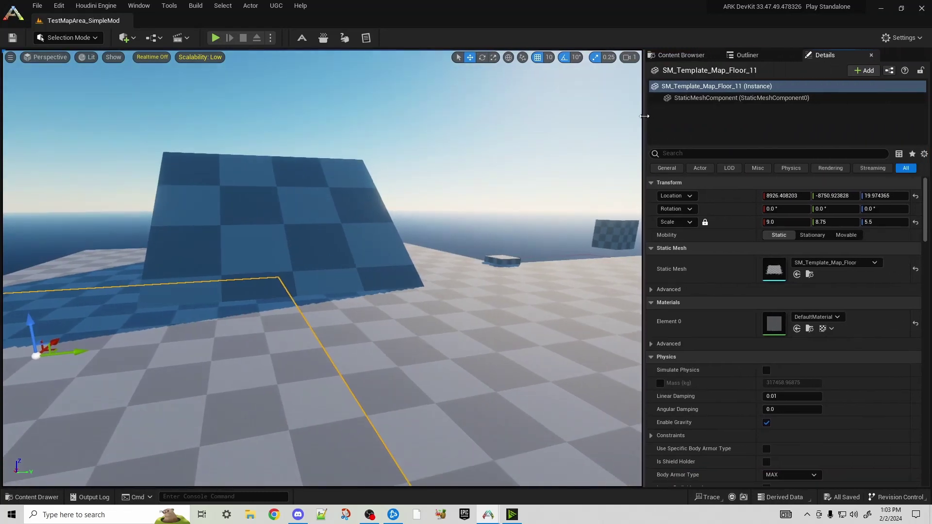
click(679, 56)
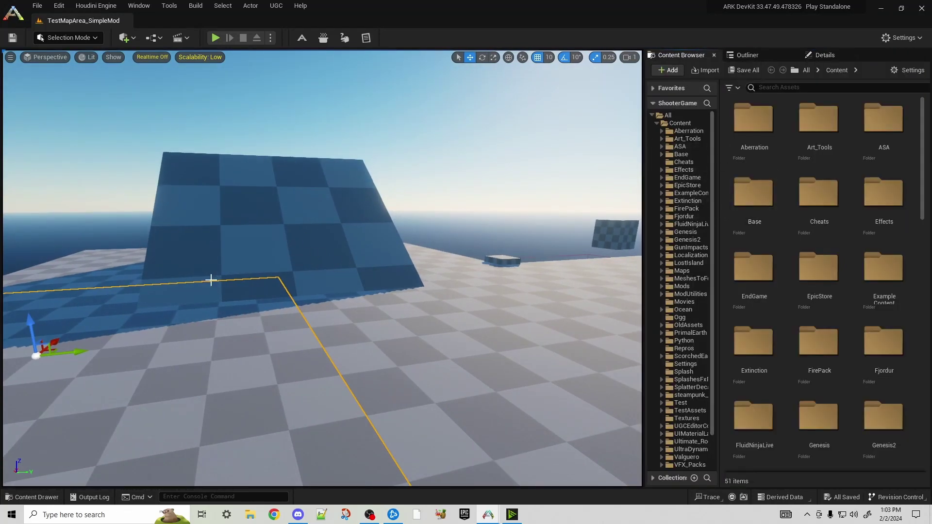
mouse_move(311, 270)
right_down()
mouse_move(310, 228)
mouse_move(291, 296)
mouse_move(315, 274)
right_up()
drag(680, 55, 30, 73)
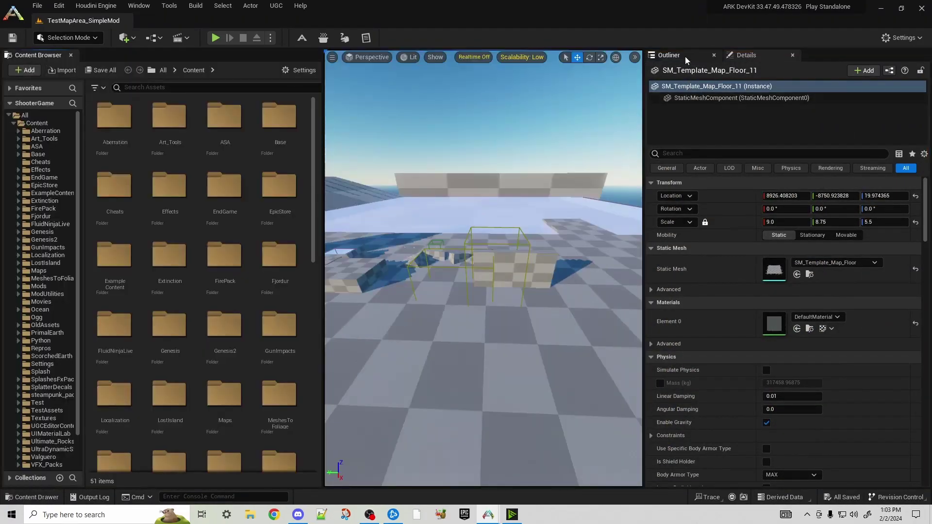
Move Outliner and Details into the left panel and narrow the Content Browser to four columns
drag(674, 60, 116, 63)
drag(652, 56, 181, 59)
click(39, 55)
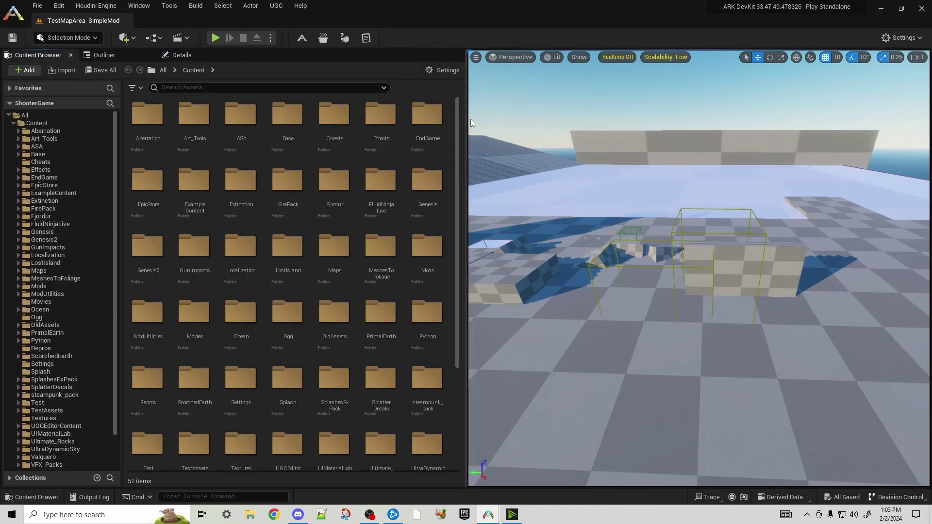
drag(466, 122, 294, 122)
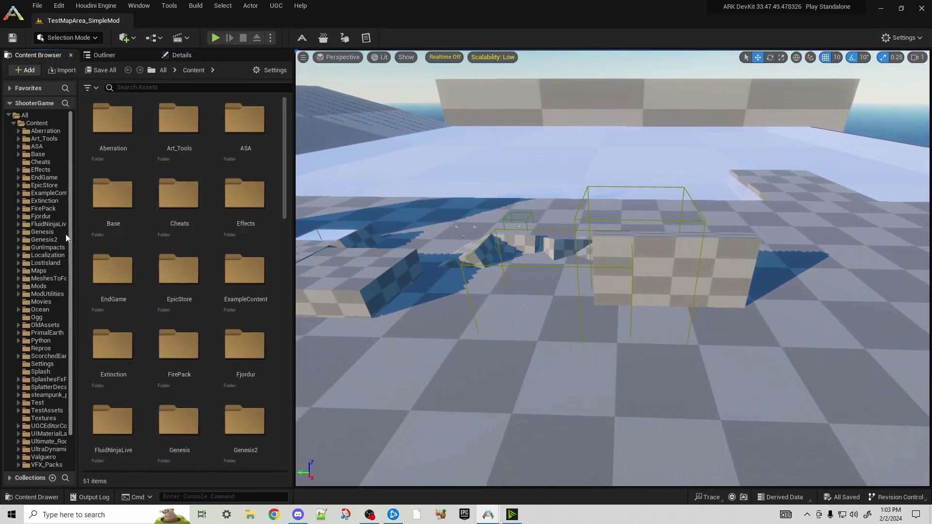
right_drag(369, 291, 587, 276)
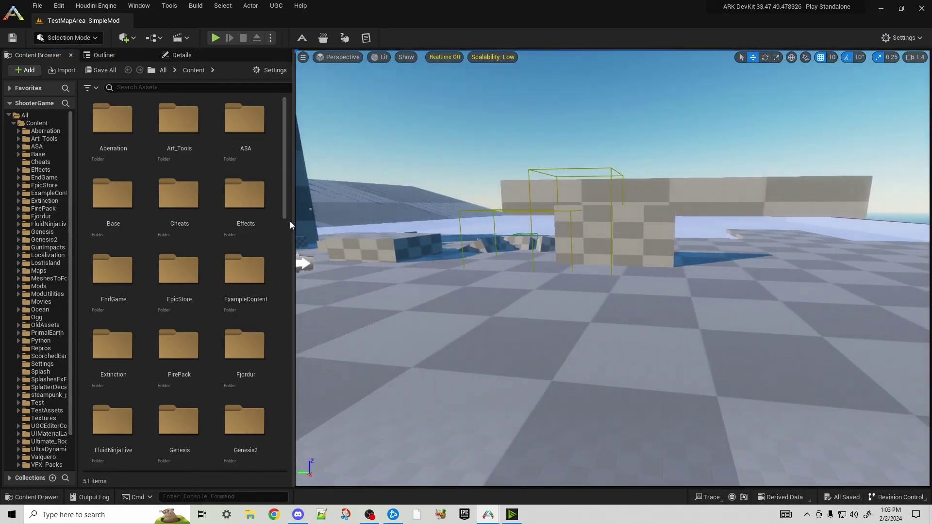
drag(295, 223, 296, 223)
drag(77, 224, 72, 223)
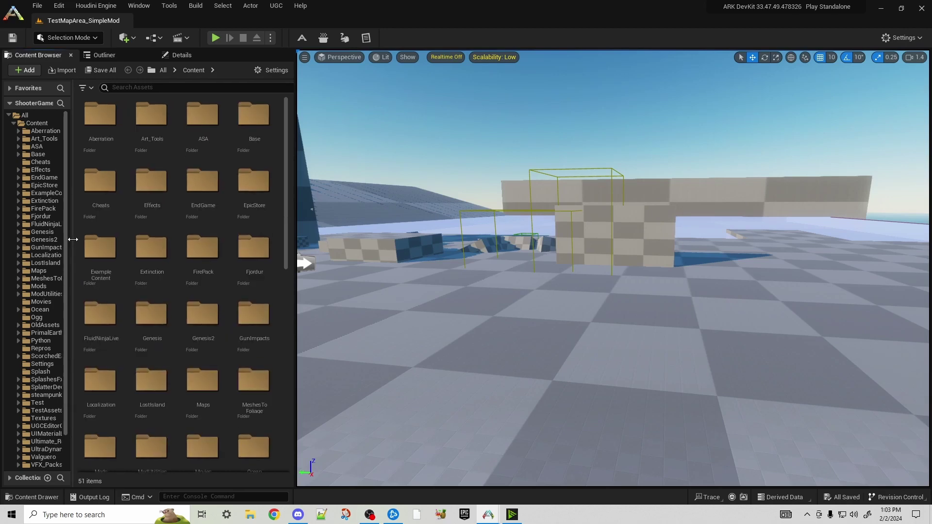
right_drag(368, 279, 334, 279)
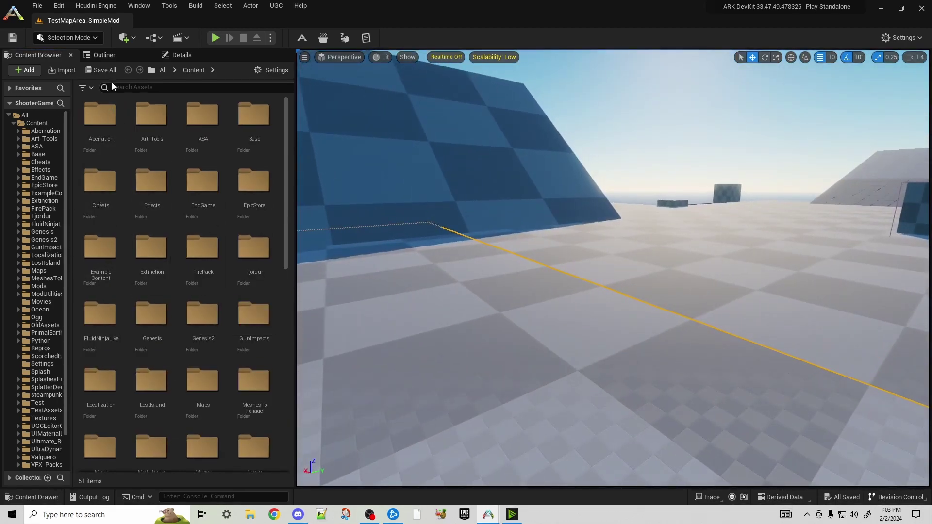
Return Outliner and Details to the right column, select Cube_27, and widen the viewport
drag(115, 55, 905, 175)
drag(97, 55, 747, 447)
right_drag(534, 238, 552, 233)
click(547, 233)
click(606, 230)
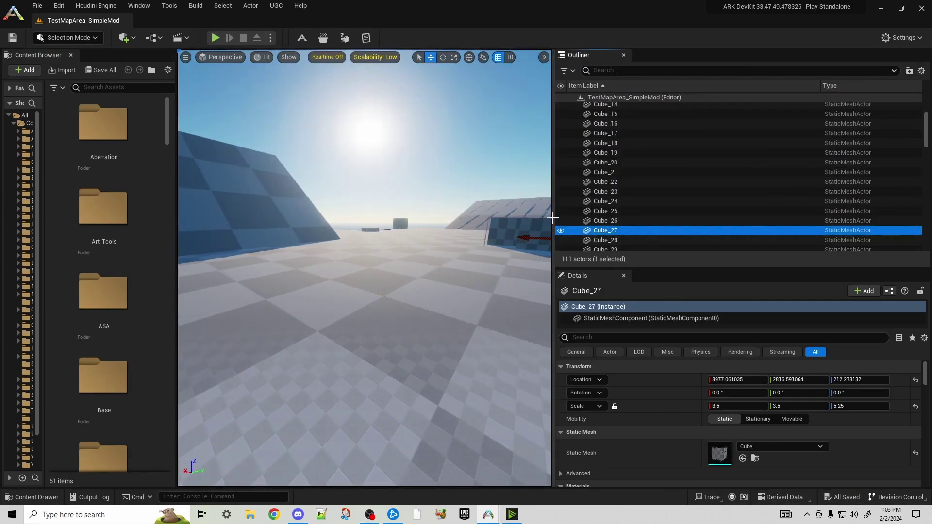
drag(553, 217, 664, 218)
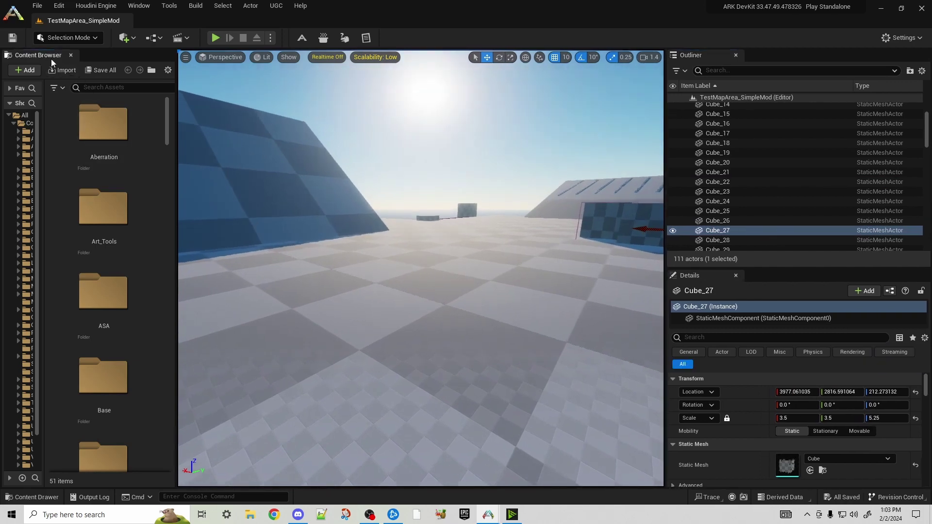
Float the Content Browser over the viewport and stretch it taller to show more folders
drag(66, 55, 409, 153)
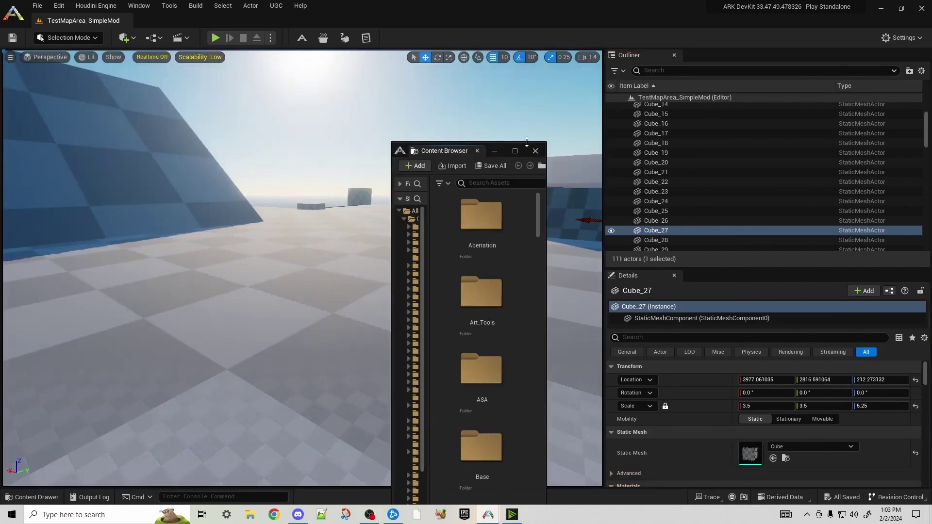
drag(526, 142, 526, 346)
drag(455, 361, 270, 73)
drag(44, 55, 320, 183)
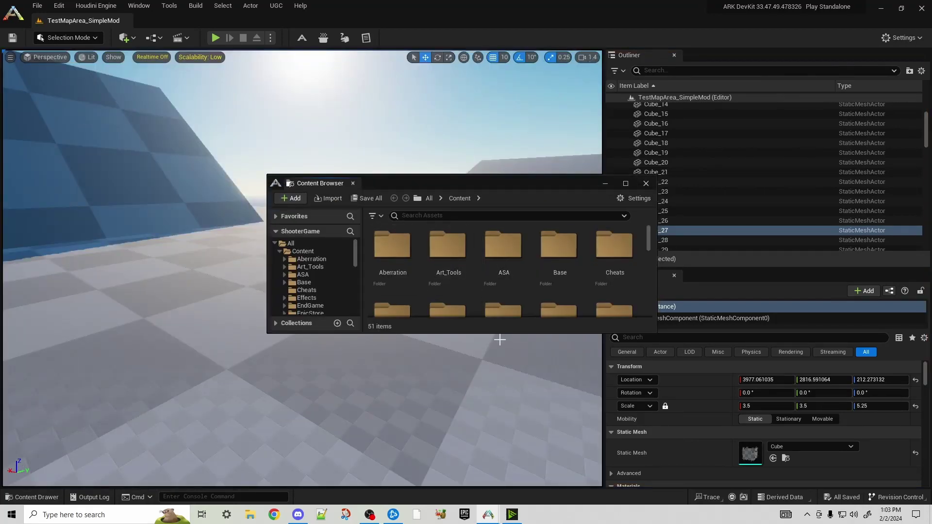
drag(502, 332, 502, 467)
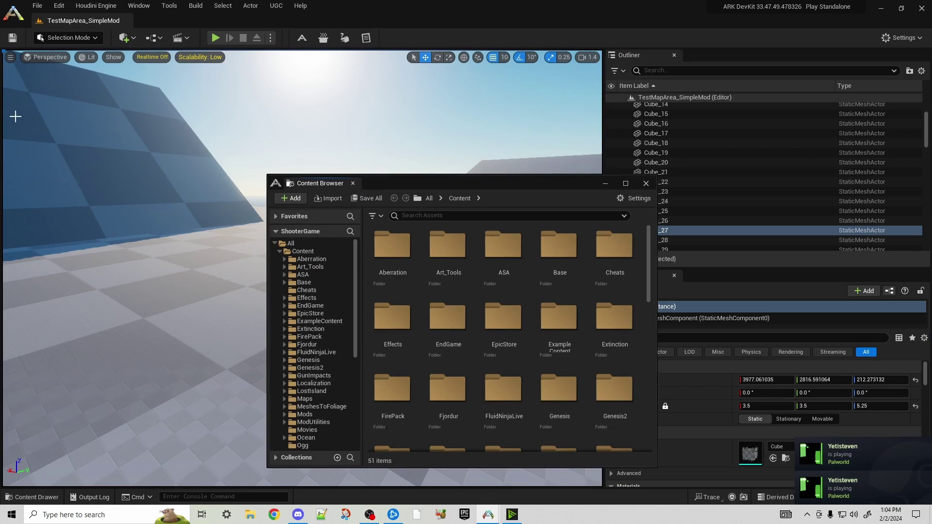
Toggle the Content Drawer, then move the floating Content Browser up and left
click(30, 498)
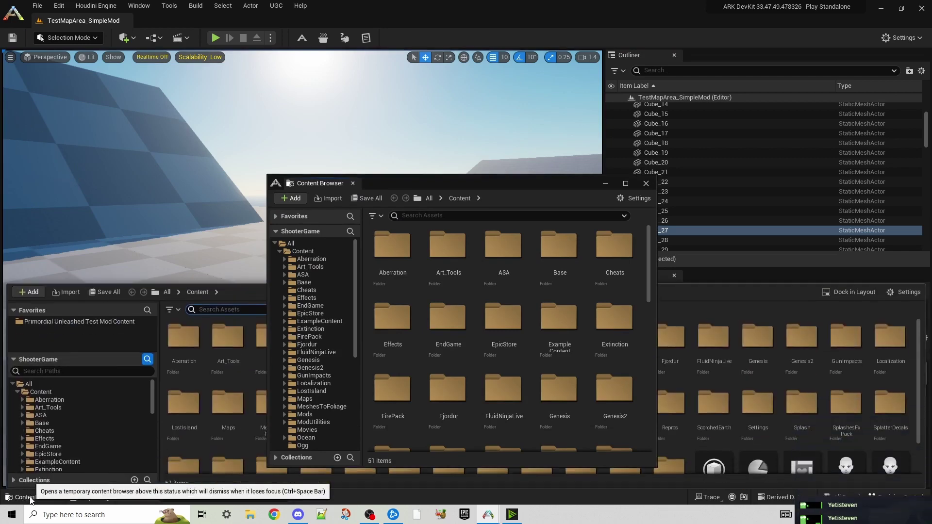
click(30, 498)
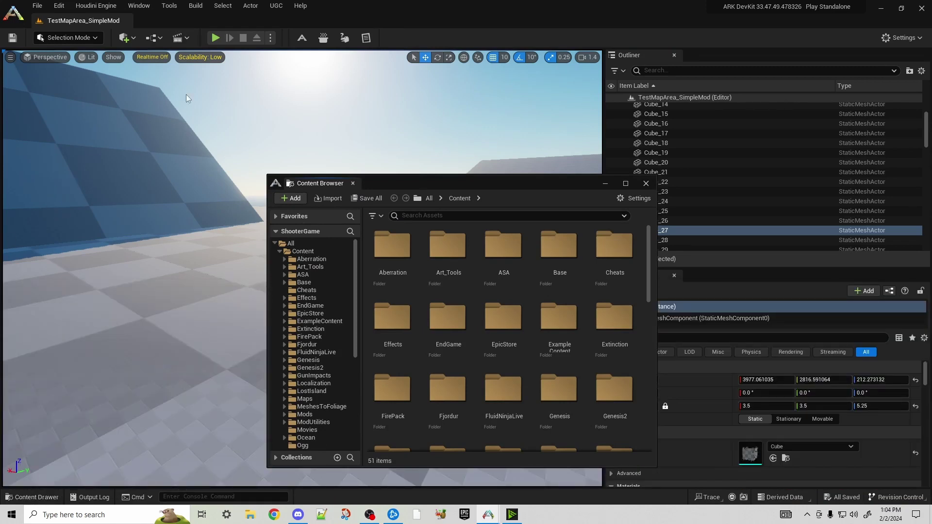
drag(401, 183, 298, 102)
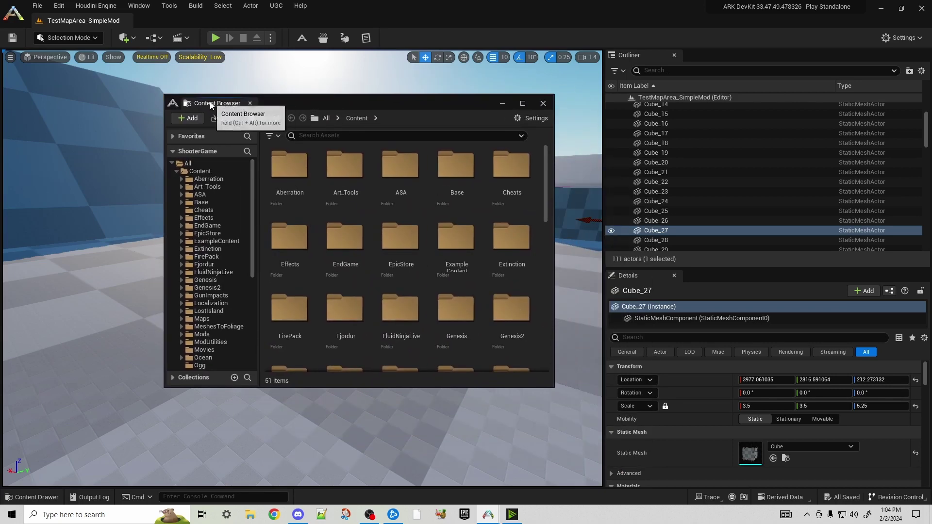
click(139, 5)
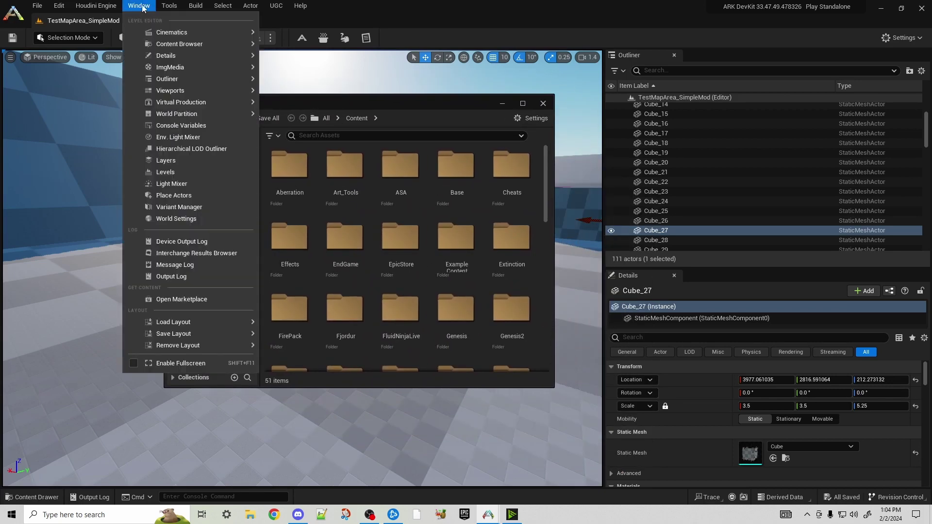
mouse_move(177, 45)
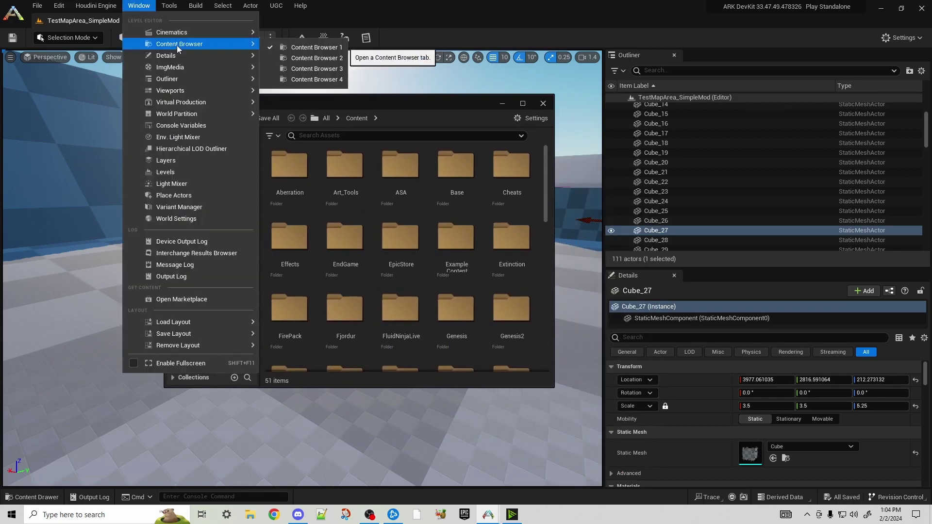
click(370, 100)
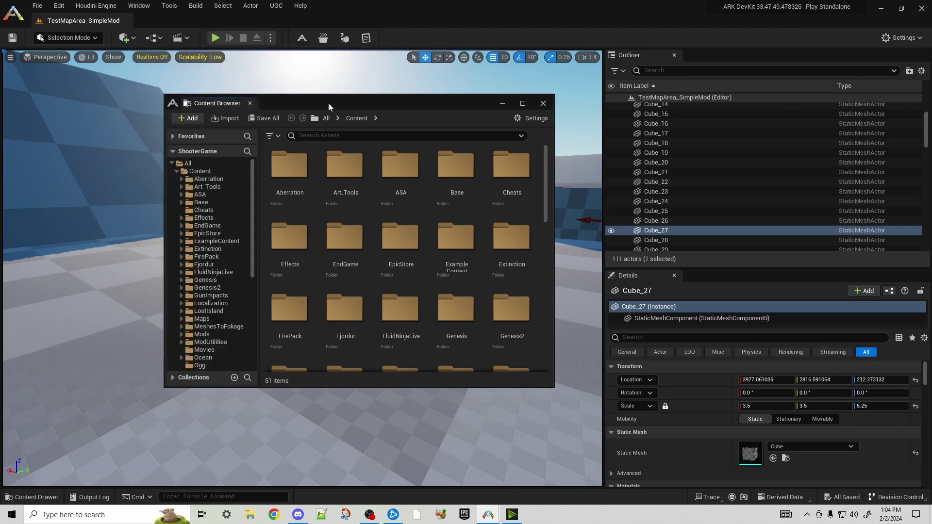
right_click(218, 106)
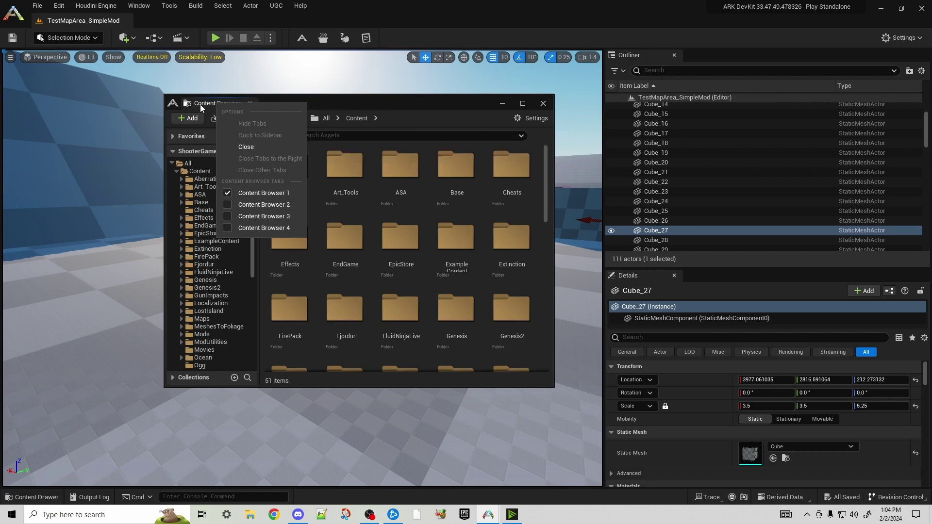
drag(196, 103, 190, 149)
right_click(37, 56)
click(126, 52)
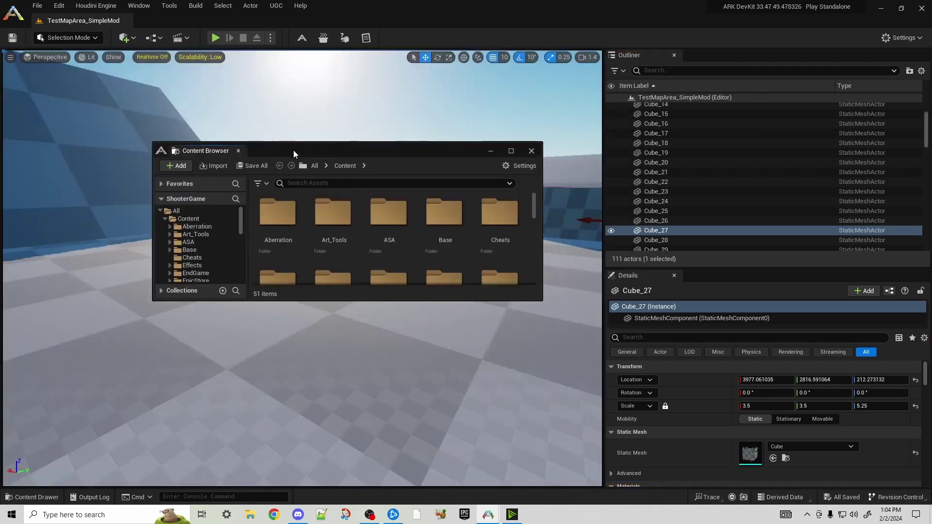
mouse_move(290, 143)
mouse_down()
mouse_move(291, 62)
mouse_move(297, 110)
mouse_move(251, 129)
mouse_move(272, 123)
mouse_move(329, 142)
mouse_move(333, 161)
mouse_move(284, 135)
mouse_up()
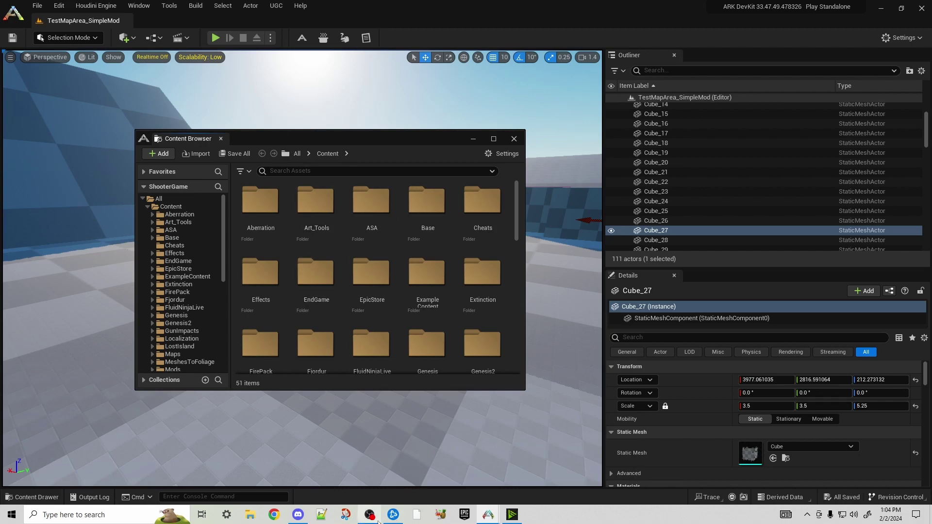
drag(194, 138, 177, 64)
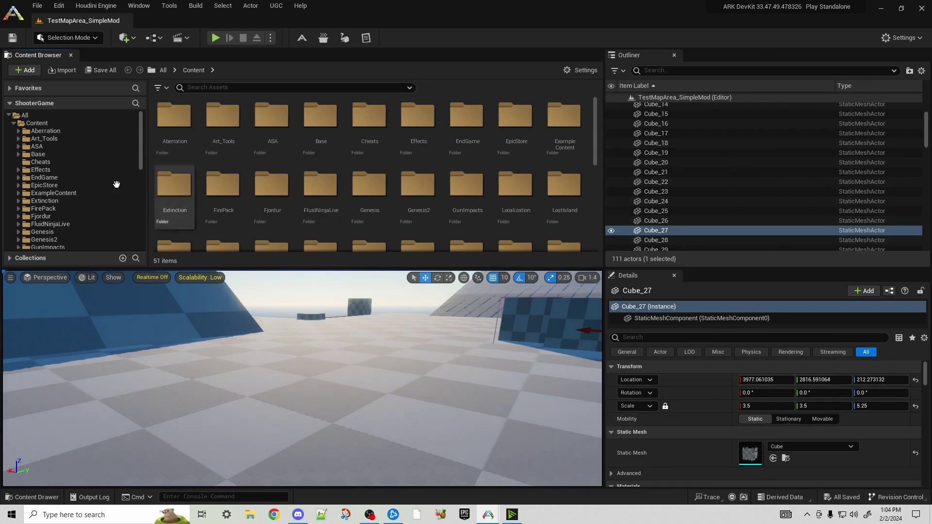
Choose Dock to Sidebar from the Content Browser tab's right-click menu
right_click(26, 56)
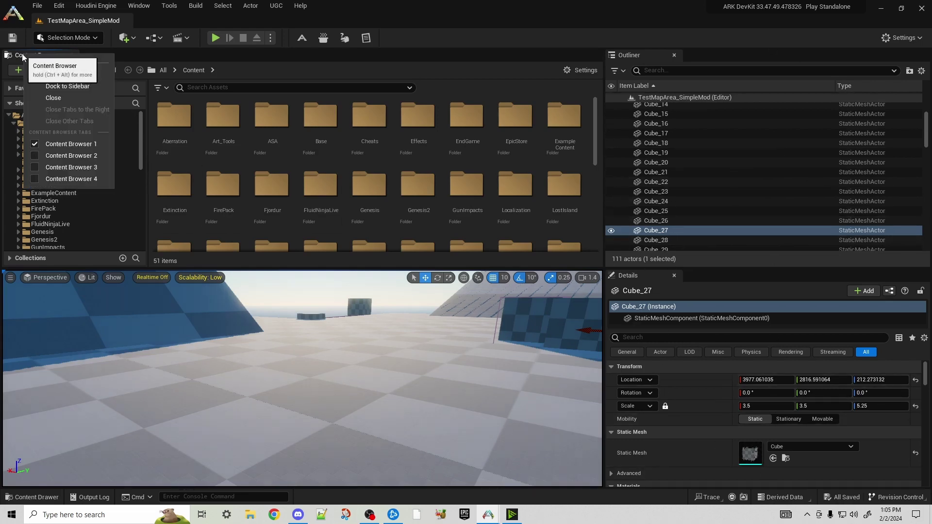
click(71, 86)
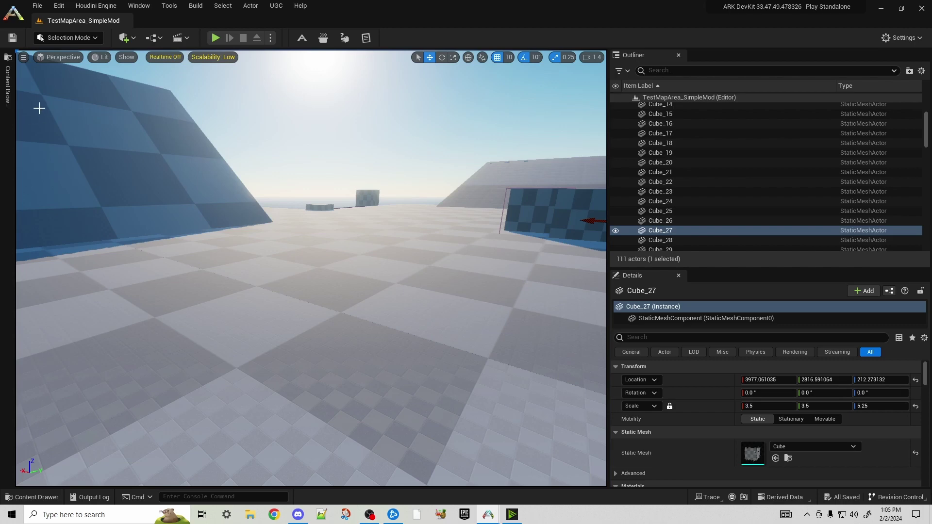
Select the blue ramp Cube_13 and drag the sidebar Content Browser drawer narrower
click(83, 133)
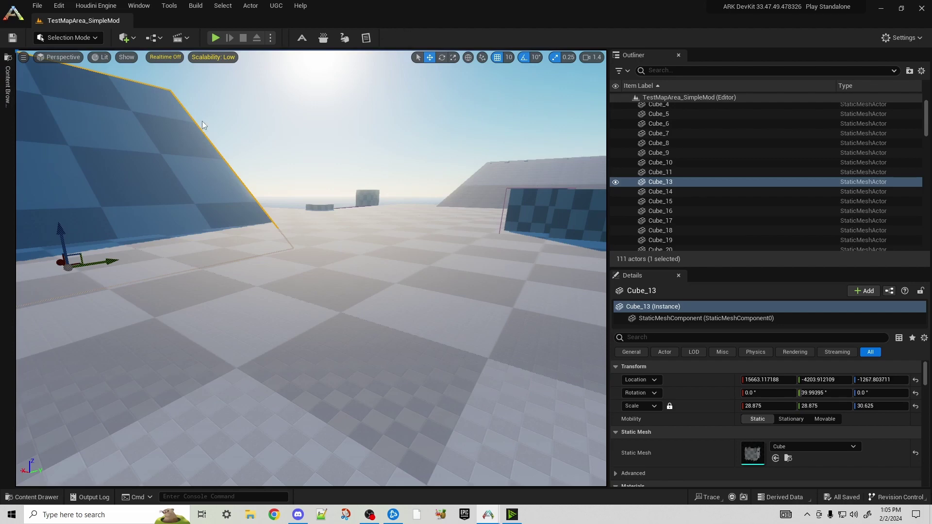
click(9, 89)
click(9, 89)
click(9, 90)
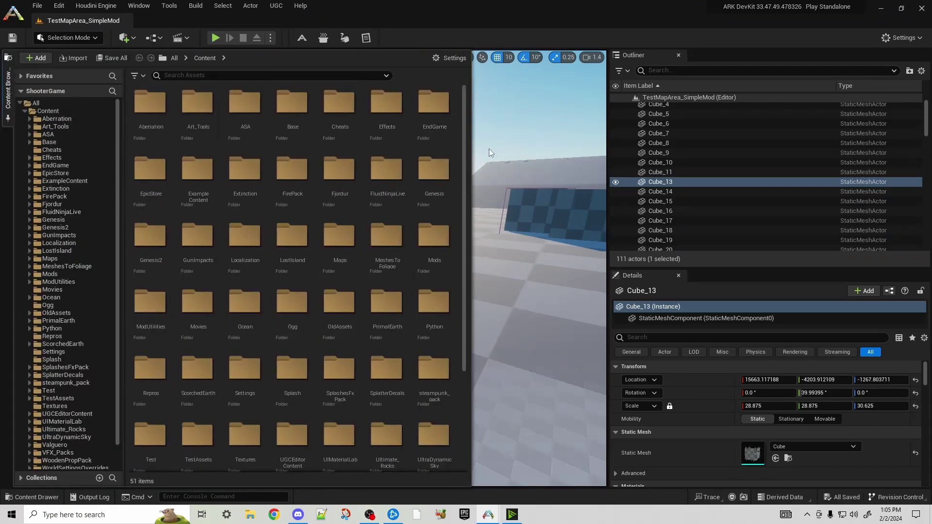
drag(472, 173, 310, 173)
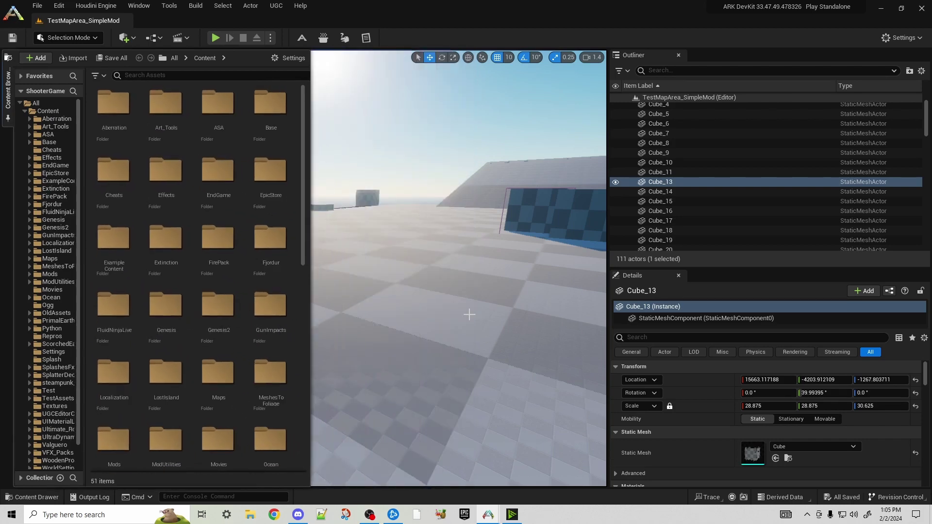
Drag the viewport/Outliner splitter right, then check the drawer opens and collapses again
click(608, 100)
drag(609, 100, 758, 100)
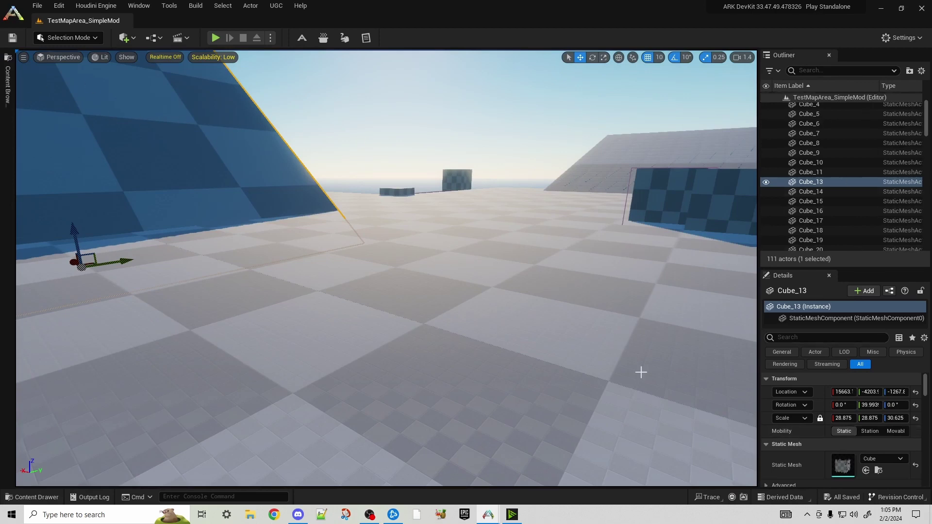
click(7, 95)
click(7, 94)
click(7, 95)
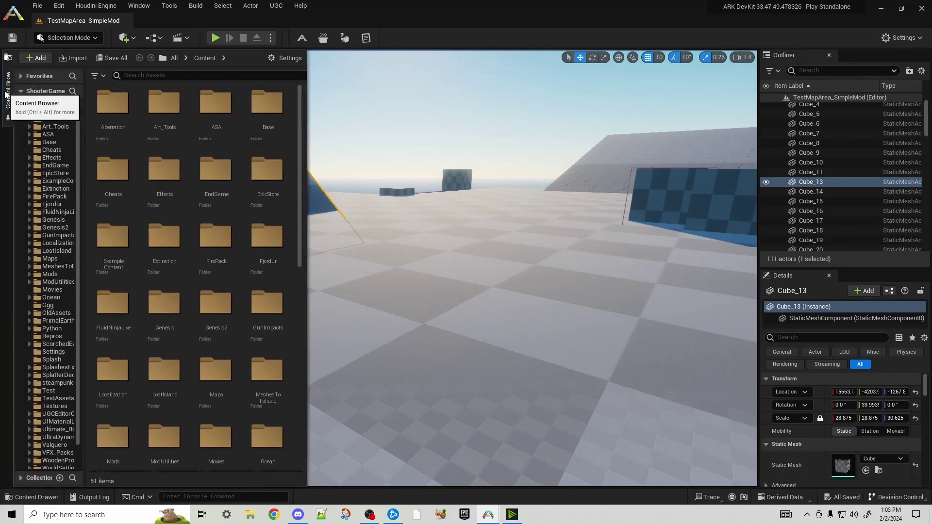
click(6, 94)
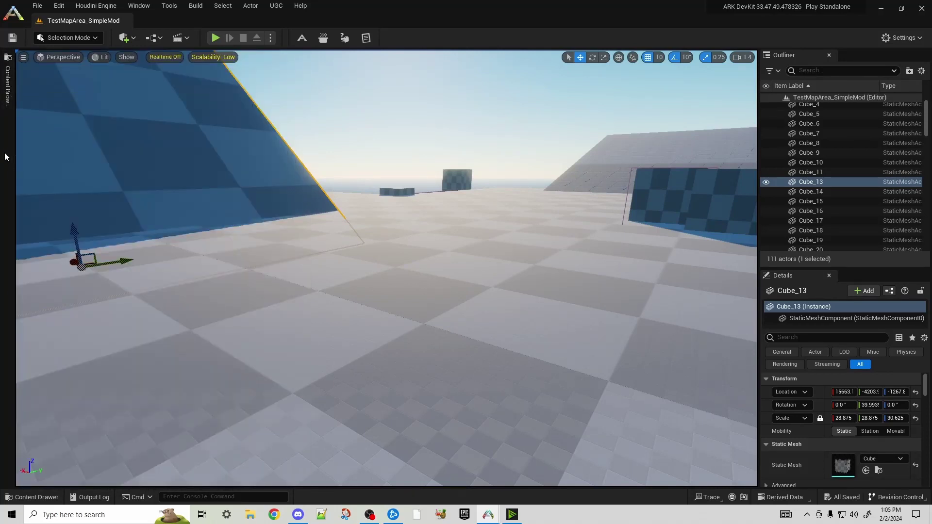
Load Window > Load Layout > Default Editor Layout, removing the sidebar Content Browser
click(133, 7)
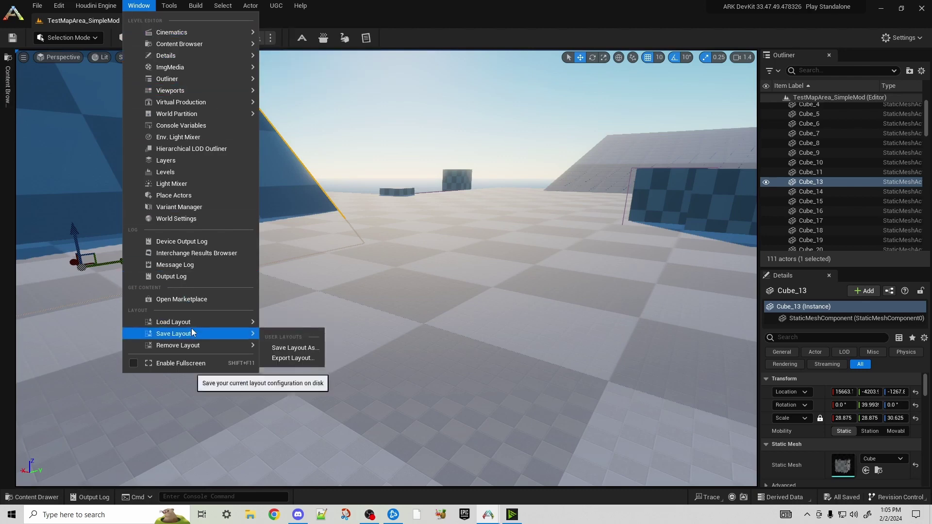
mouse_move(179, 324)
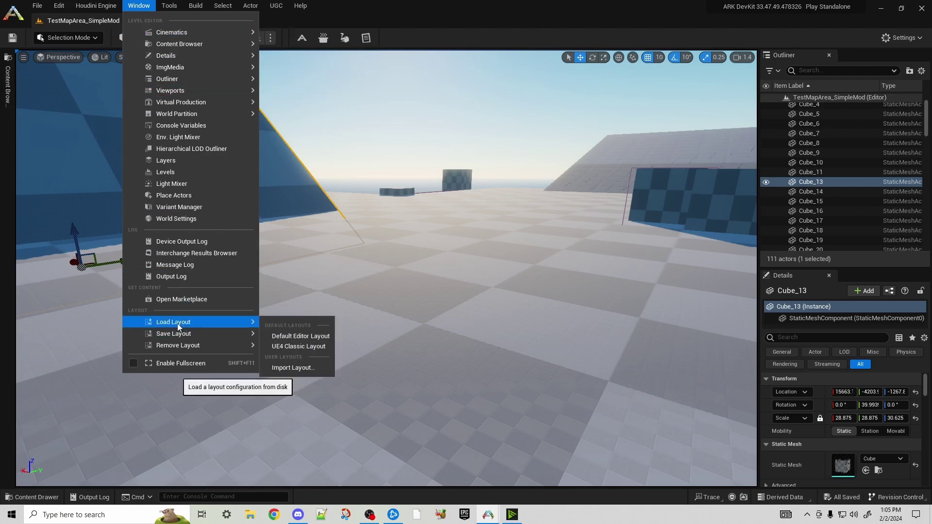
click(286, 336)
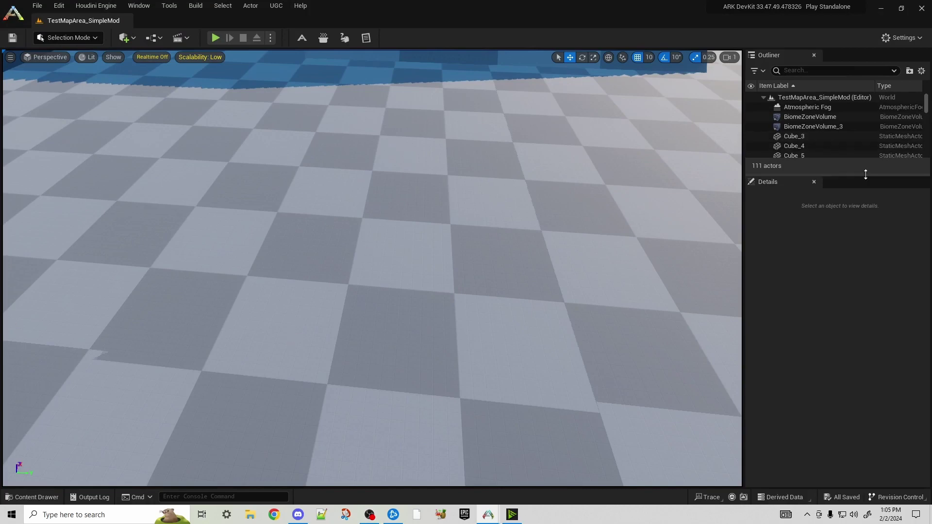
Make the Outliner taller, open the Content Drawer, and select floor mesh SM_Template_Map_Floor_11
drag(859, 174, 860, 276)
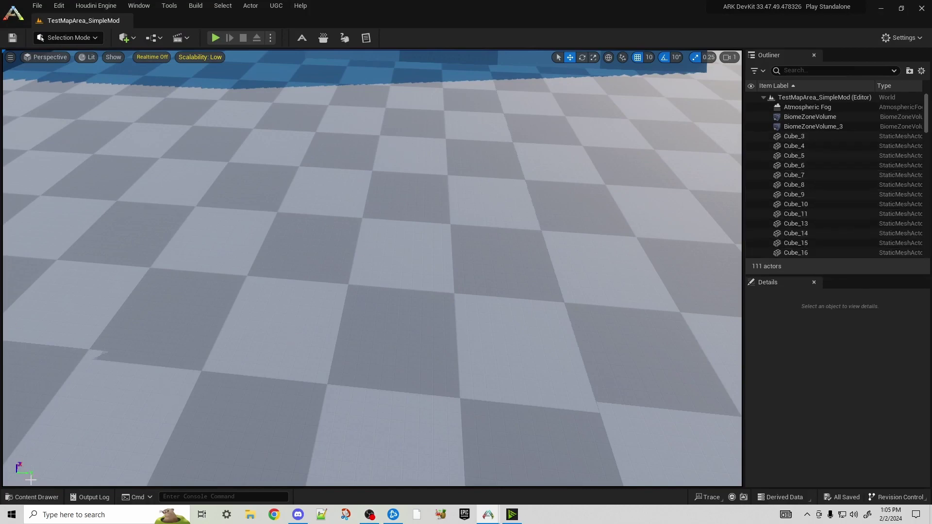
click(32, 496)
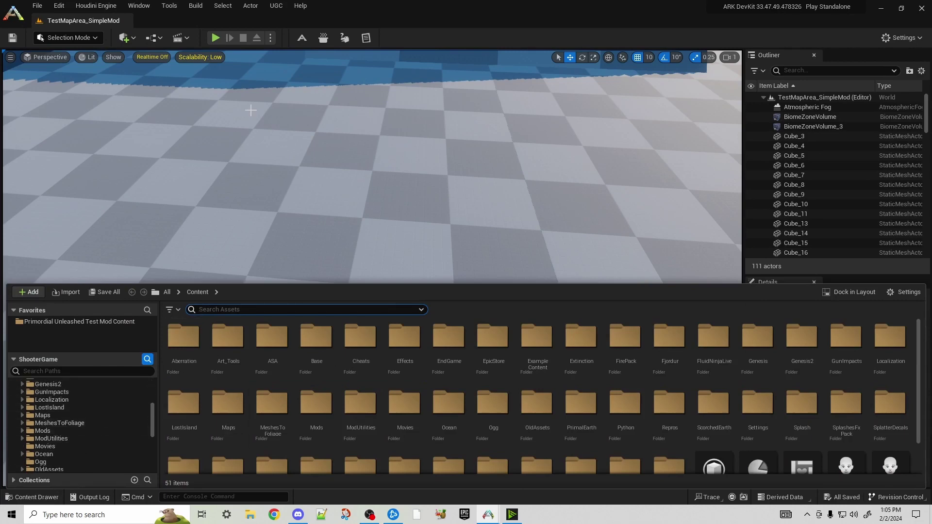
click(373, 172)
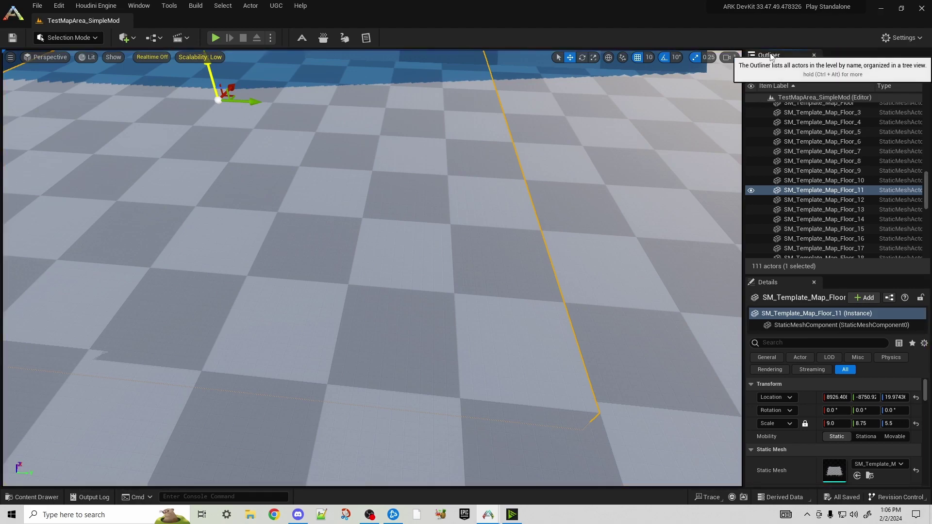
Redock the Outliner in the right column, then fly the viewport camera toward the walls
mouse_move(768, 58)
mouse_down()
mouse_move(782, 35)
mouse_move(782, 53)
mouse_move(924, 61)
mouse_move(782, 58)
mouse_up()
drag(840, 55, 828, 465)
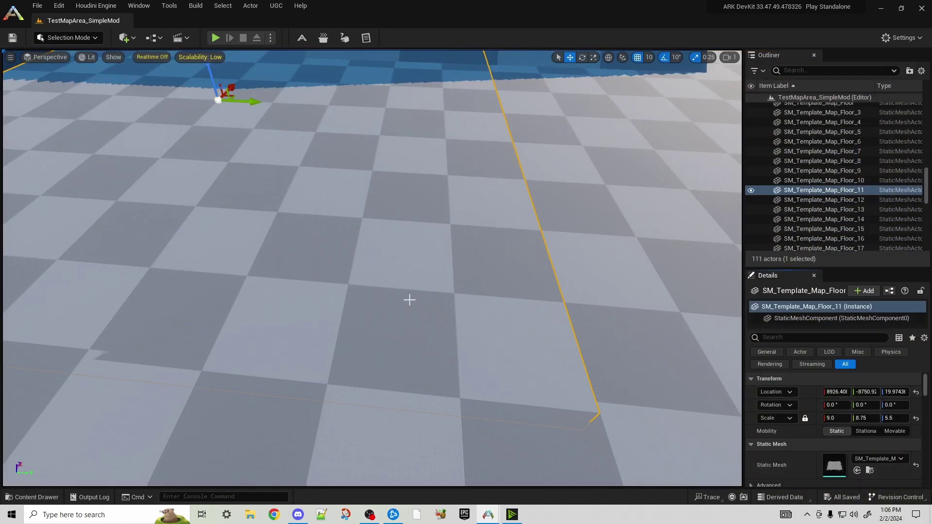
right_drag(336, 290, 296, 257)
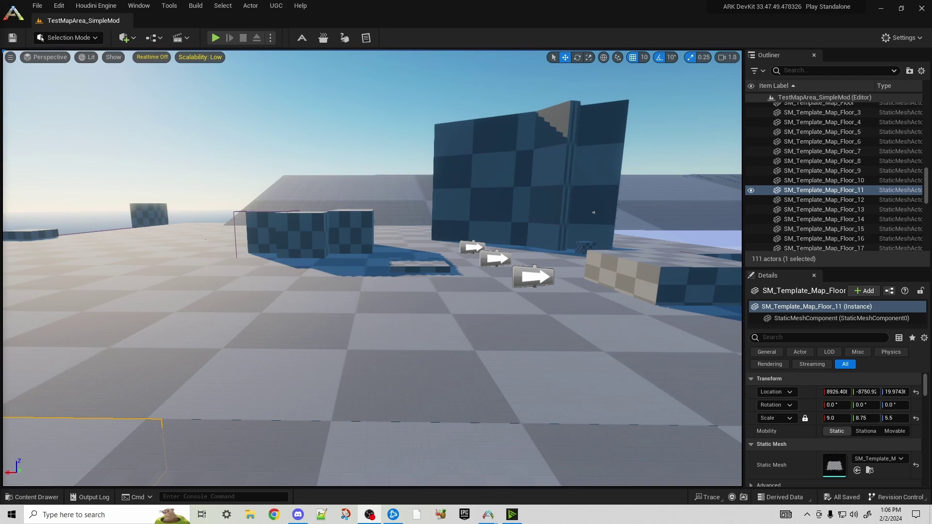
right_drag(290, 269, 289, 270)
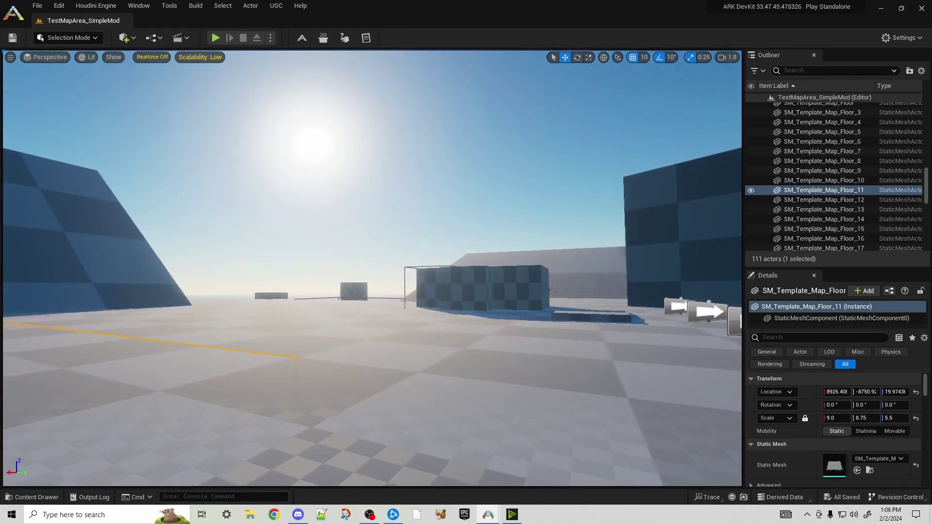